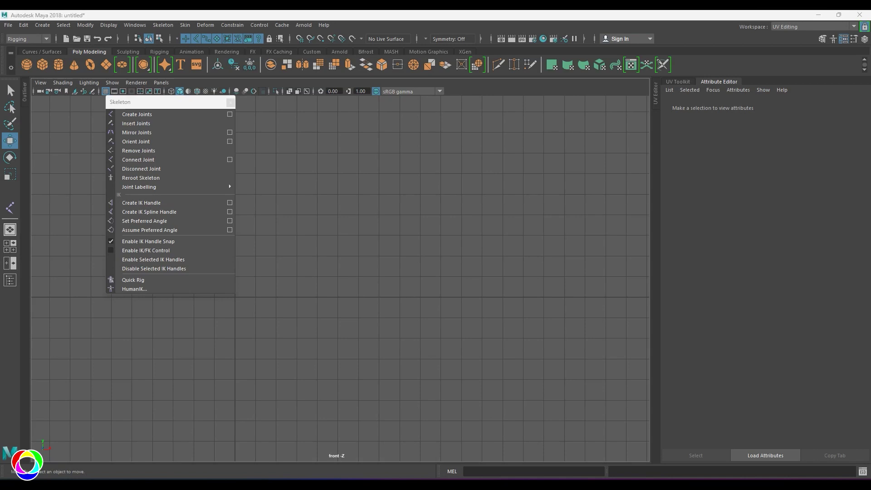
# Draw a winding zigzag chain of eleven joints across the front view with Create Joints
pyautogui.moveTo(173, 104); pyautogui.dragTo(155, 128)
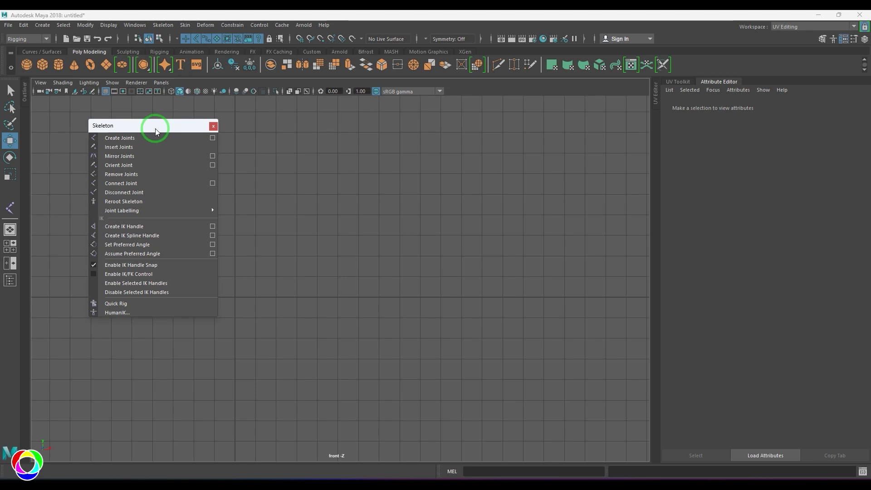
pyautogui.moveTo(154, 127); pyautogui.dragTo(124, 112)
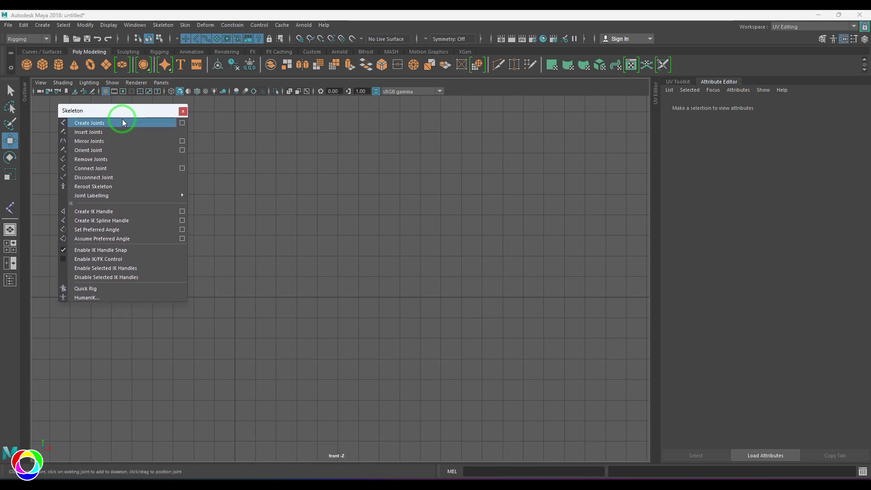
pyautogui.click(89, 123)
pyautogui.click(312, 137)
pyautogui.click(250, 190)
pyautogui.click(292, 237)
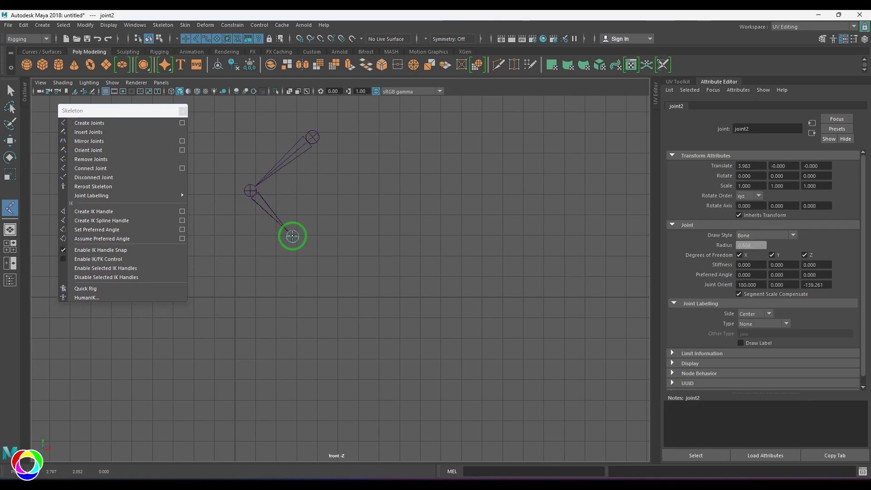
pyautogui.click(445, 244)
pyautogui.click(435, 308)
pyautogui.click(352, 355)
pyautogui.click(225, 328)
pyautogui.click(196, 375)
pyautogui.click(218, 412)
pyautogui.click(362, 421)
pyautogui.click(560, 352)
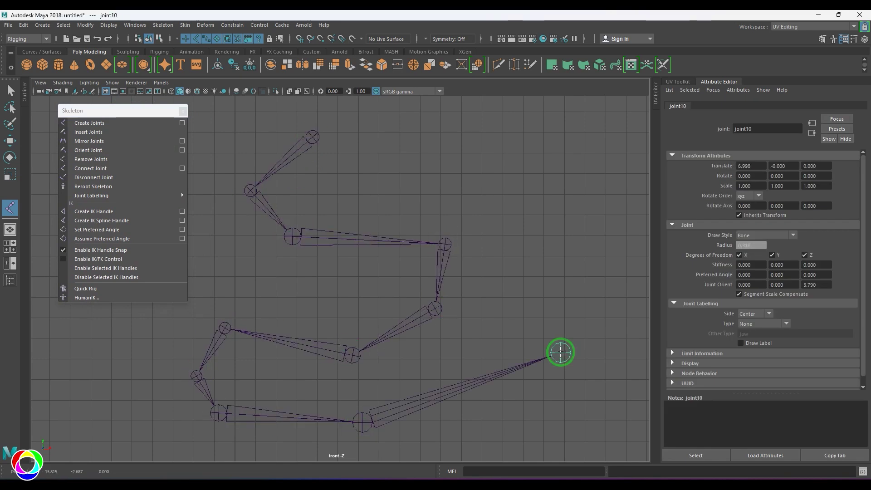
pyautogui.press('Return')
pyautogui.press('w')
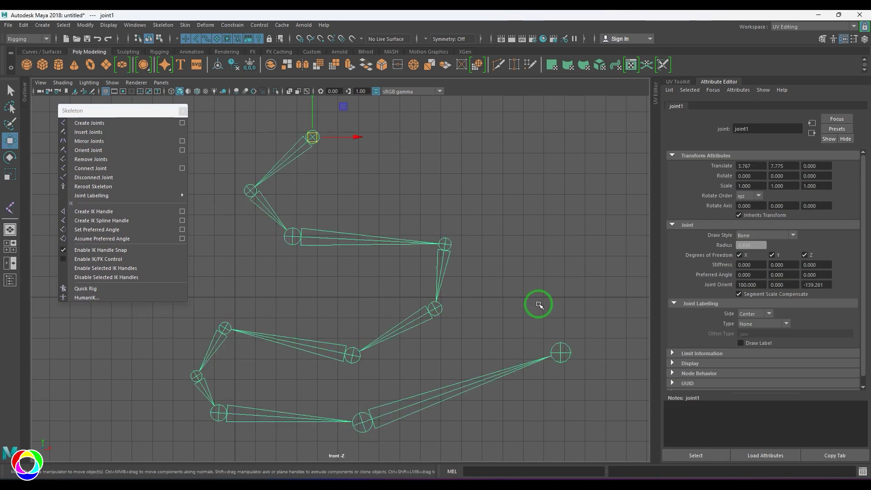
pyautogui.click(497, 241)
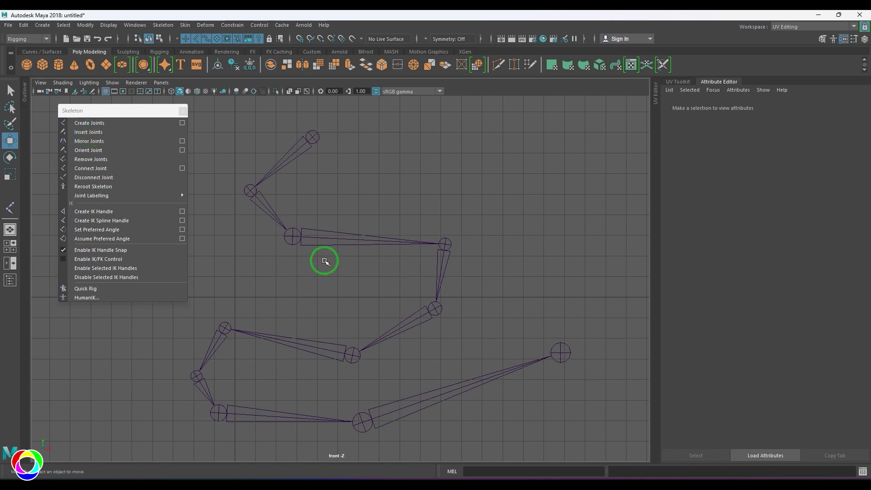
# Insert one extra joint partway along each of the bones starting at joint3, joint6 and joint10
pyautogui.click(91, 132)
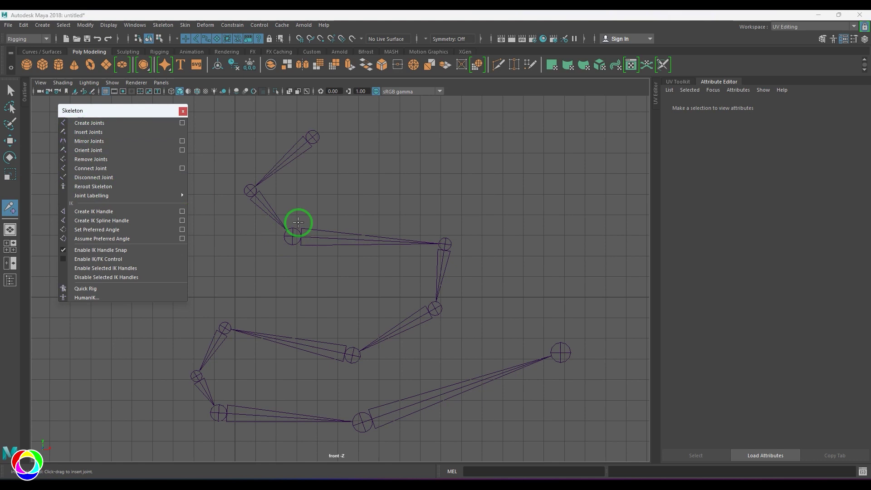
pyautogui.moveTo(294, 234); pyautogui.dragTo(360, 239)
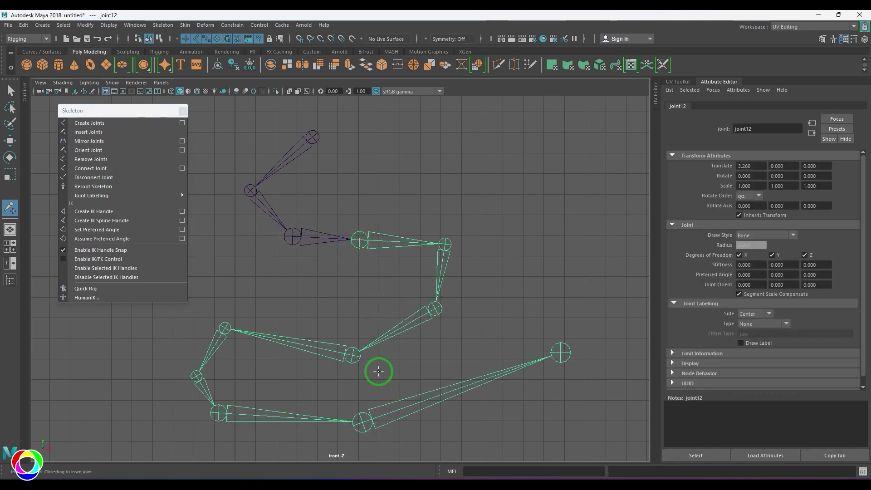
pyautogui.moveTo(351, 355); pyautogui.dragTo(290, 342)
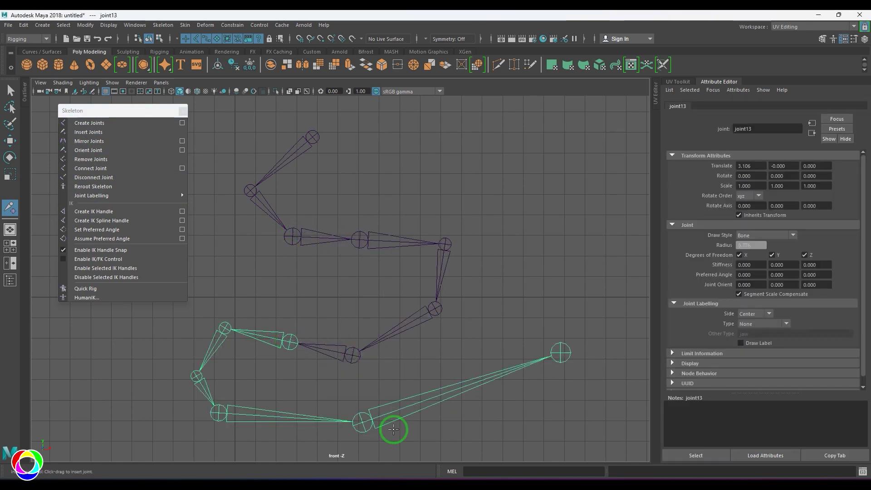
pyautogui.moveTo(362, 422); pyautogui.dragTo(463, 386)
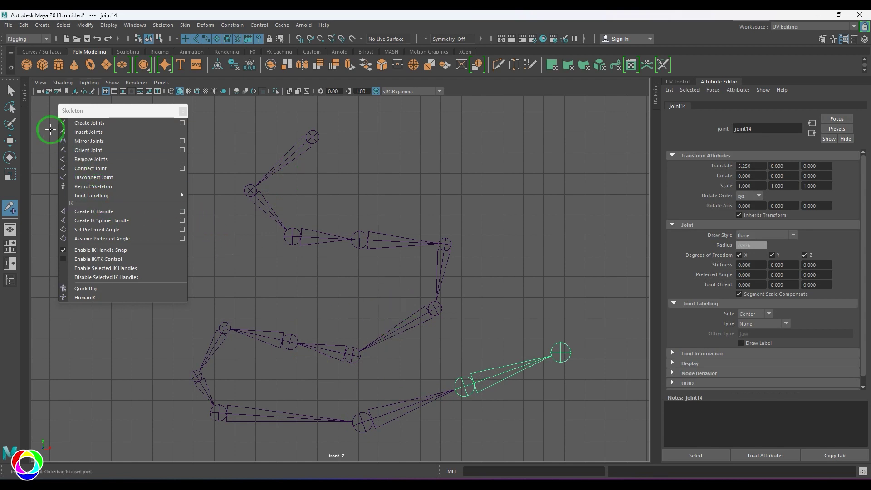
pyautogui.click(10, 141)
pyautogui.click(483, 370)
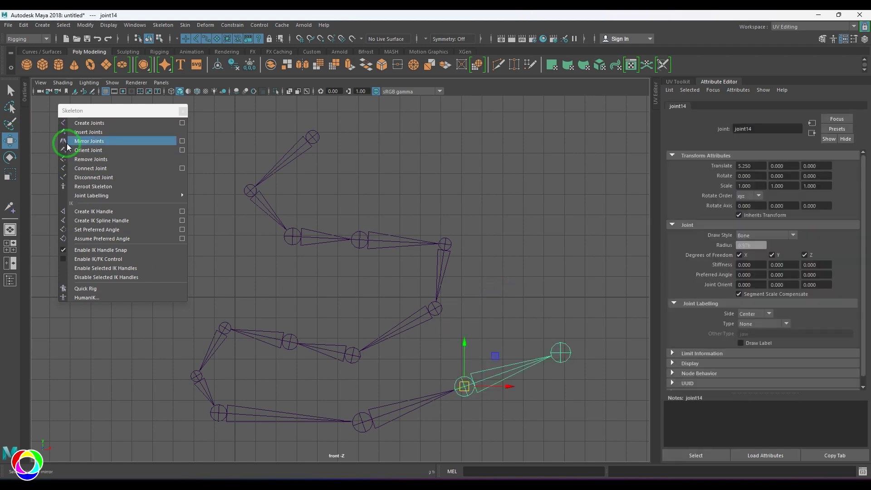
pyautogui.click(492, 241)
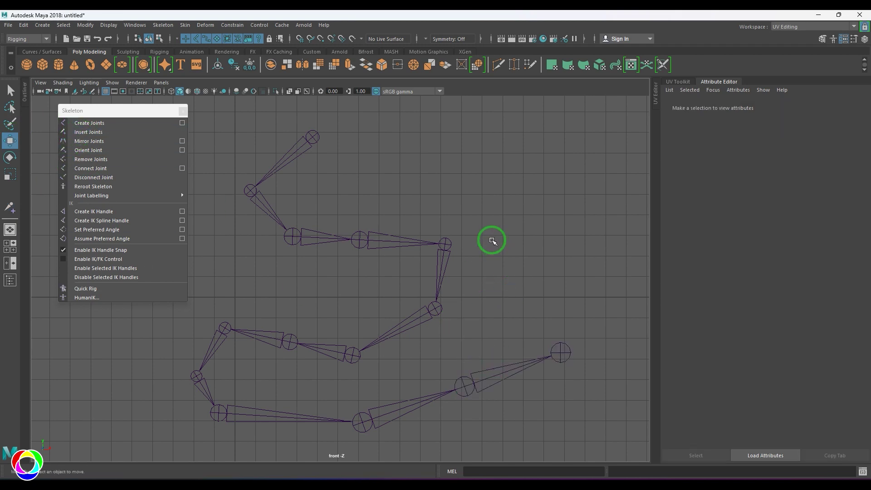
# Remove joint5 from the chain with Remove Joints, keeping its child joints
pyautogui.click(419, 334)
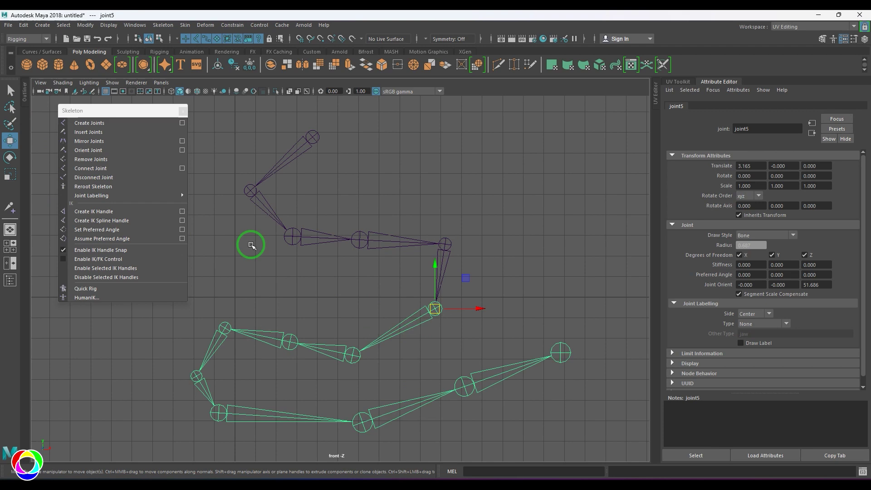
pyautogui.click(126, 159)
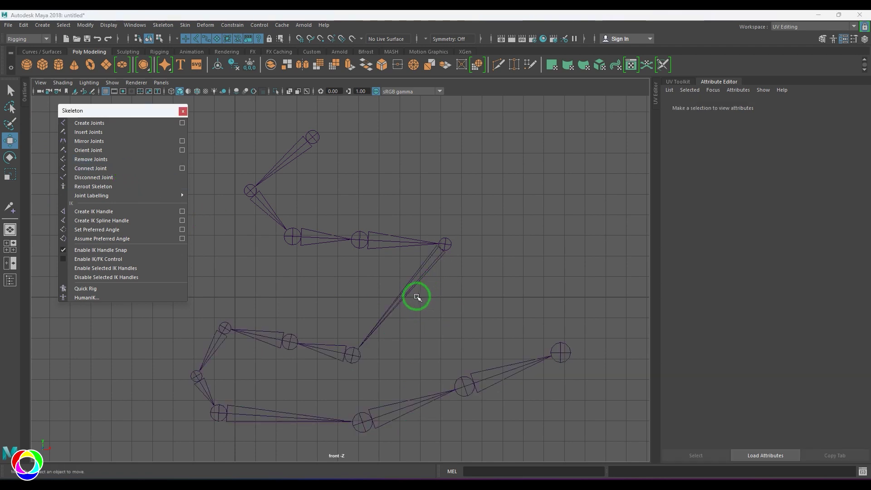
# Try deleting joint3 outright, undo the deletion, and take joint3 out with Remove Joints so its child joints are kept
pyautogui.click(299, 232)
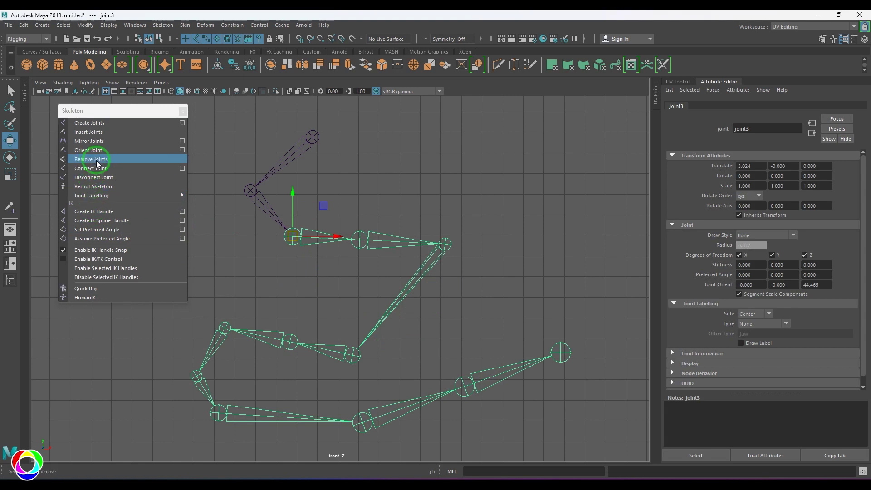
pyautogui.click(97, 160)
pyautogui.hotkey('ctrl', 'z')
pyautogui.hotkey('shift', 'z')
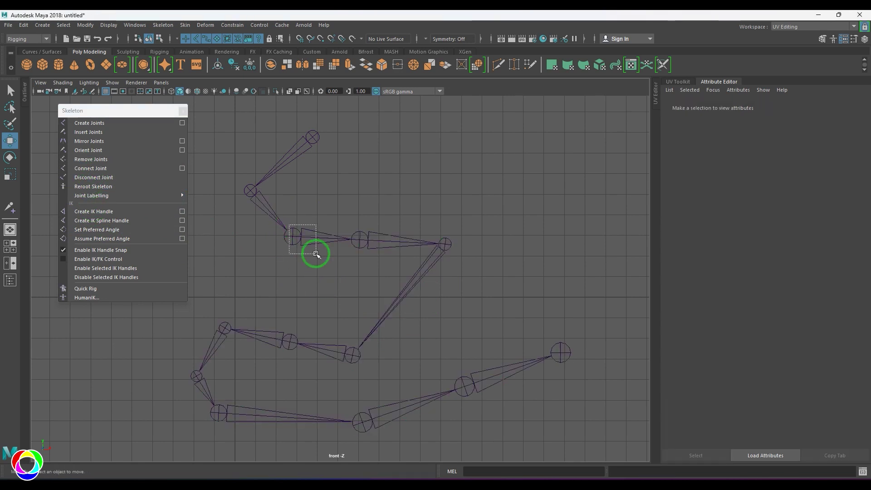
pyautogui.hotkey('ctrl', 'z')
pyautogui.press('Delete')
pyautogui.hotkey('ctrl', 'z')
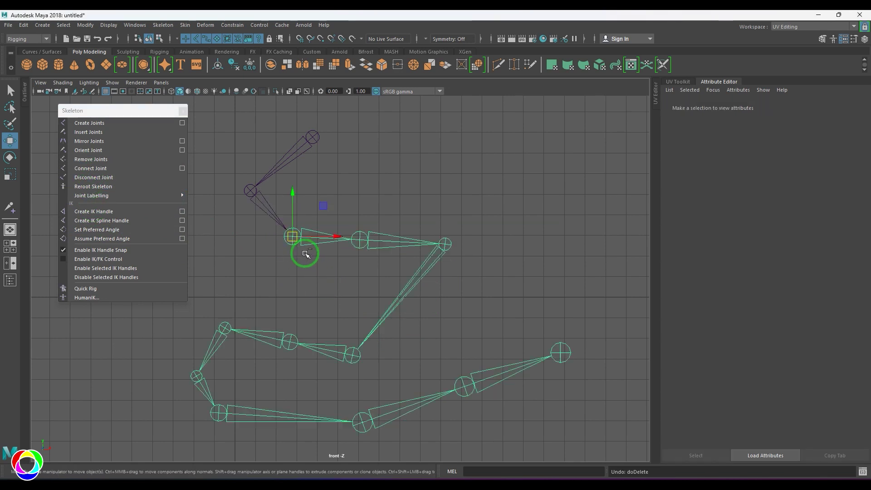
pyautogui.click(141, 159)
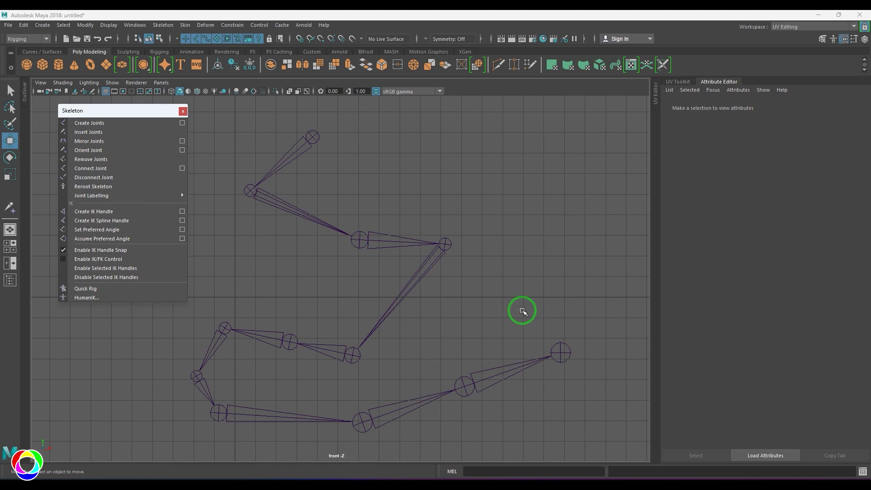
# Draw a second, separate chain of five joints arching beside the first chain
pyautogui.scroll(-1, 472, 310)
pyautogui.keyDown('alt'); pyautogui.moveTo(464, 307); pyautogui.dragTo(390, 322, button='middle'); pyautogui.keyUp('alt')
pyautogui.click(163, 25)
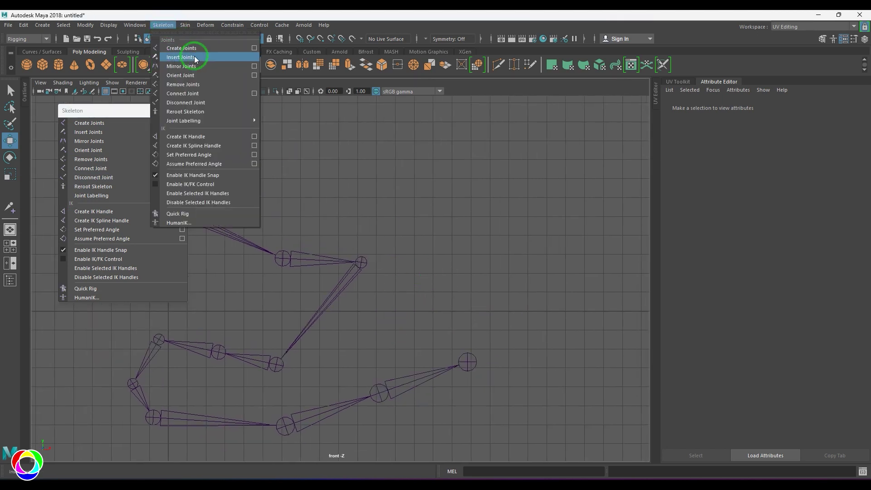
pyautogui.click(200, 48)
pyautogui.click(434, 218)
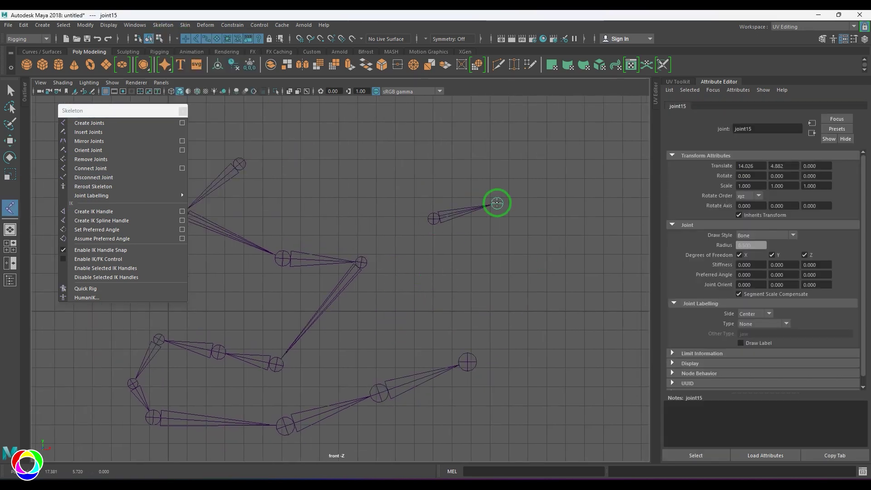
pyautogui.click(498, 203)
pyautogui.click(565, 242)
pyautogui.click(577, 311)
pyautogui.click(577, 366)
pyautogui.press('Return')
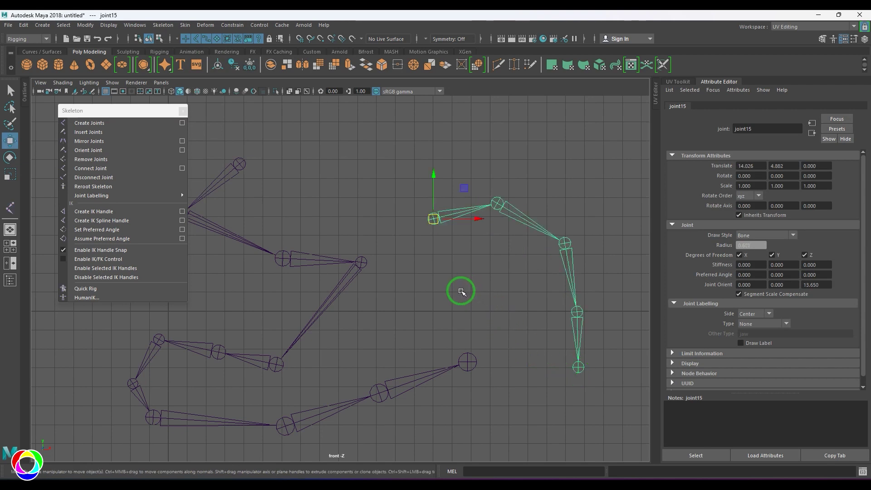
# Parent the root joint of the second chain to joint4 of the first chain
pyautogui.moveTo(401, 190); pyautogui.dragTo(447, 270)
pyautogui.keyDown('shift'); pyautogui.moveTo(335, 279); pyautogui.dragTo(355, 294); pyautogui.keyUp('shift')
pyautogui.click(23, 25)
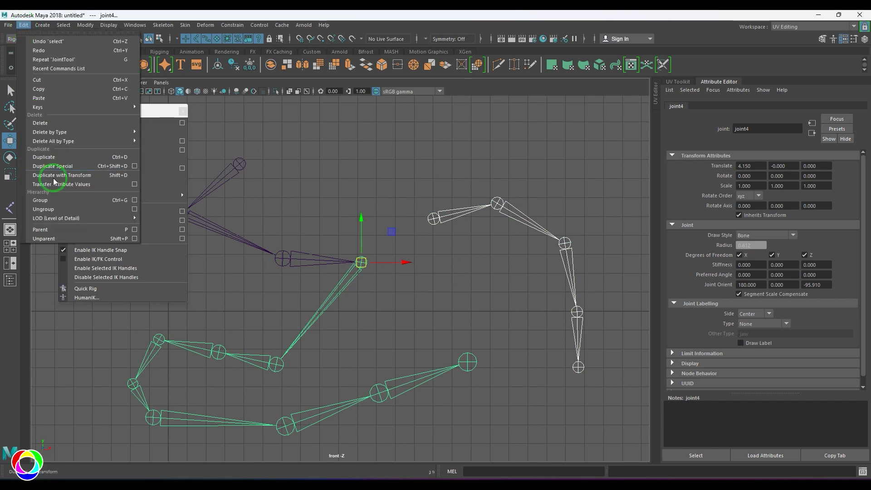
pyautogui.click(56, 230)
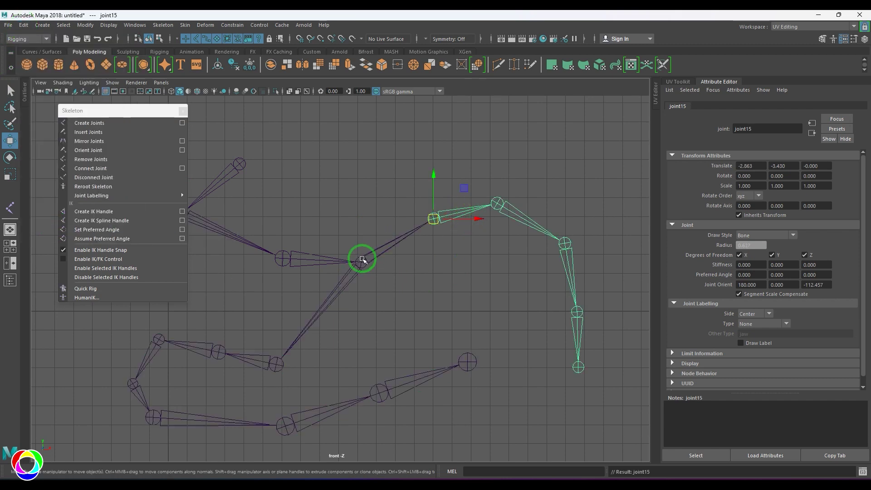
# Undo the parenting, parent the second chain's root to joint4 once more, and undo that as well
pyautogui.hotkey('ctrl', 'z')
pyautogui.click(447, 187)
pyautogui.moveTo(447, 186); pyautogui.dragTo(399, 262)
pyautogui.keyDown('shift'); pyautogui.moveTo(335, 282); pyautogui.dragTo(431, 325); pyautogui.keyUp('shift')
pyautogui.press('p')
pyautogui.hotkey('ctrl', 'z')
pyautogui.hotkey('ctrl', 'z')
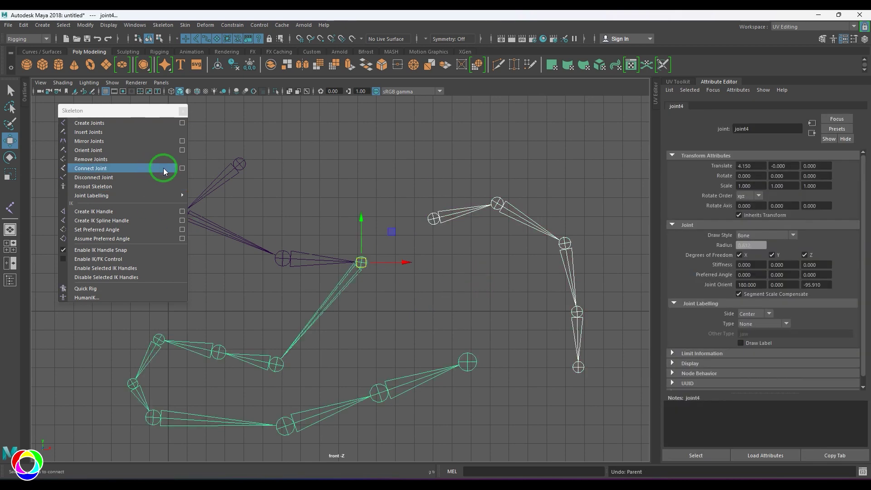
# Connect the second chain's root to joint4 using Connect Joint with its mode set to Connect joint
pyautogui.click(182, 168)
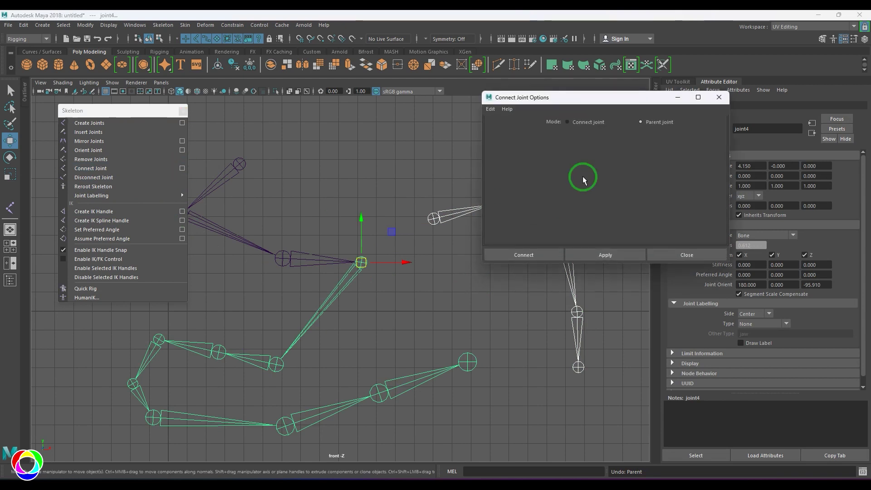
pyautogui.click(490, 109)
pyautogui.click(496, 127)
pyautogui.click(582, 124)
pyautogui.click(641, 122)
pyautogui.click(418, 305)
pyautogui.keyDown('alt'); pyautogui.moveTo(417, 305); pyautogui.dragTo(391, 312, button='middle'); pyautogui.keyUp('alt')
pyautogui.click(352, 274)
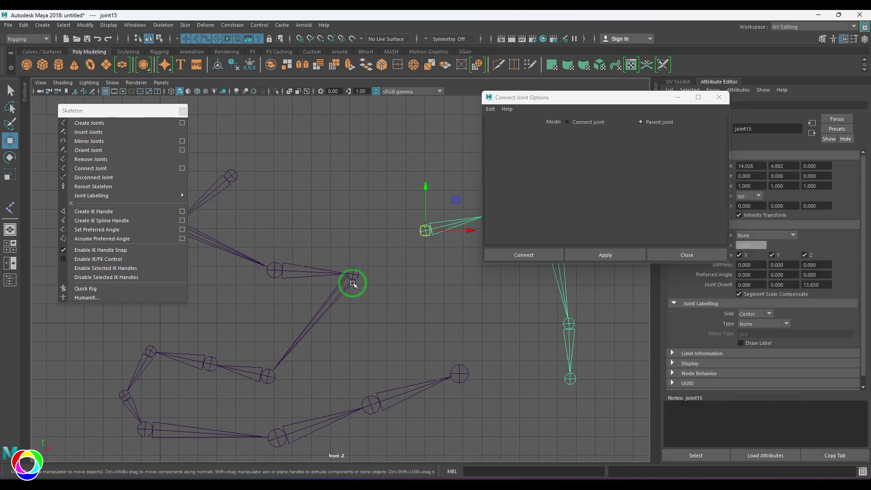
pyautogui.click(582, 123)
pyautogui.click(514, 255)
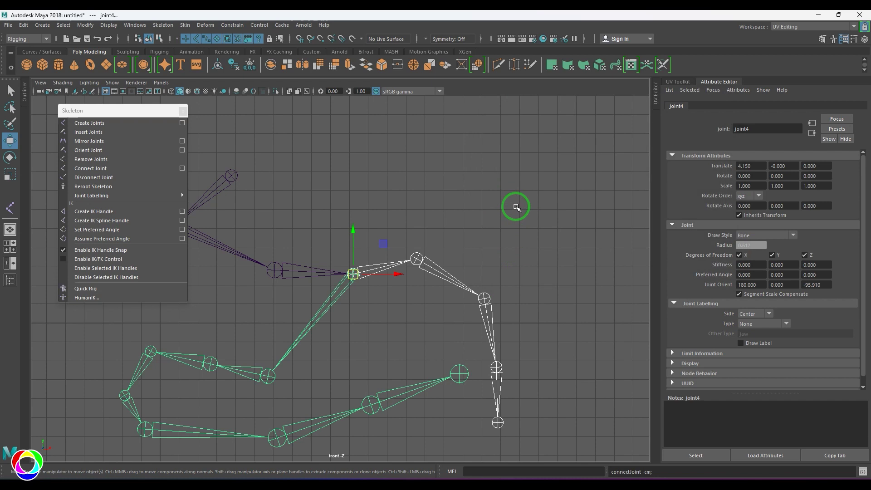
# Test the connection by moving the second chain's root away from joint4, and undo both the move and the connection
pyautogui.click(359, 311)
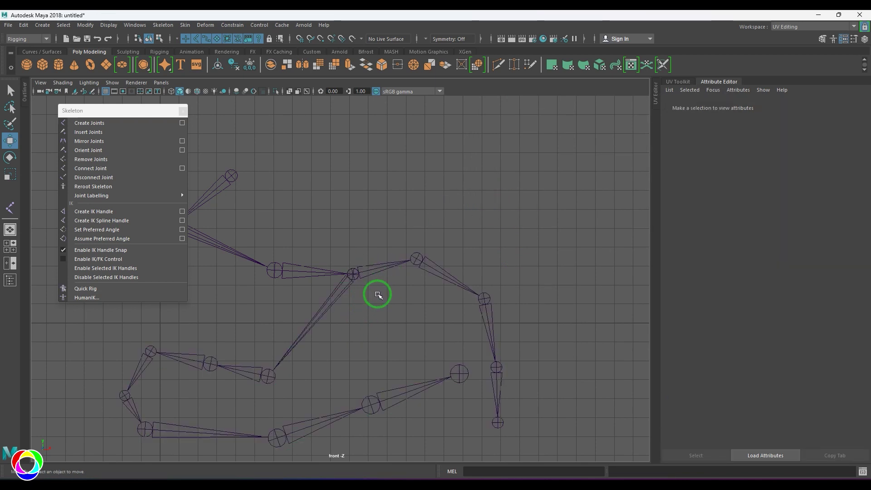
pyautogui.click(356, 273)
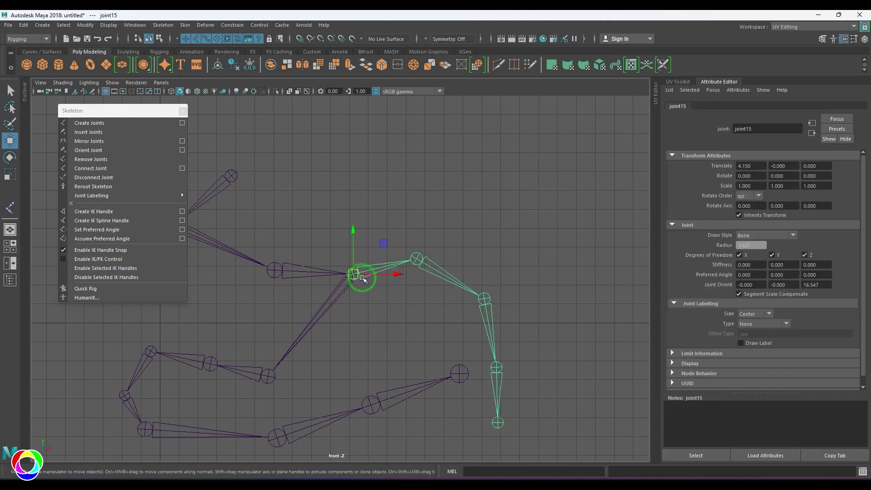
pyautogui.moveTo(358, 274); pyautogui.dragTo(369, 241)
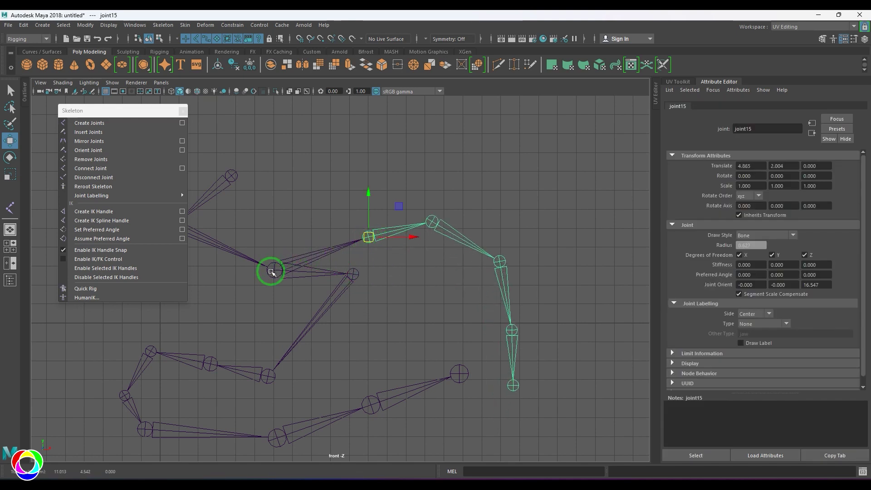
pyautogui.hotkey('ctrl', 'z')
pyautogui.hotkey('ctrl', 'z')
pyautogui.hotkey('ctrl', 'z')
pyautogui.keyDown('alt'); pyautogui.moveTo(366, 275); pyautogui.dragTo(419, 265, button='middle'); pyautogui.keyUp('alt')
pyautogui.hotkey('ctrl', 'z')
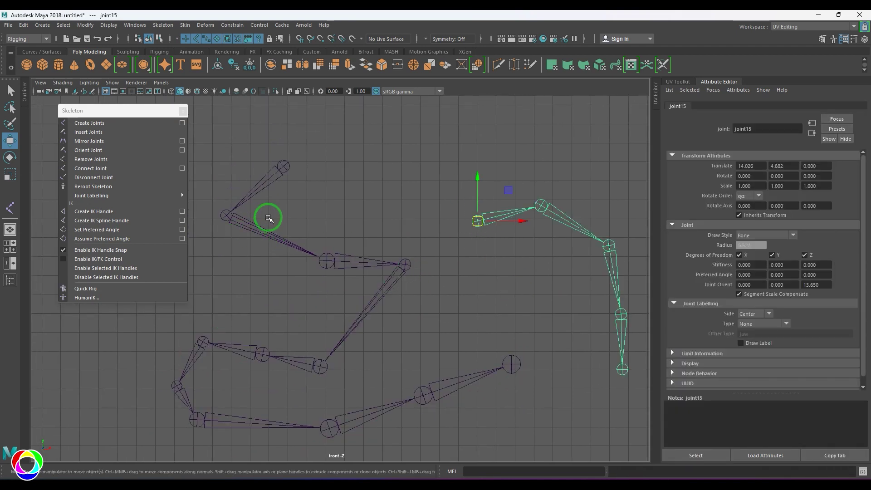
# Try connecting the second chain's root to joint2 of the first chain, and undo the connection
pyautogui.click(262, 231)
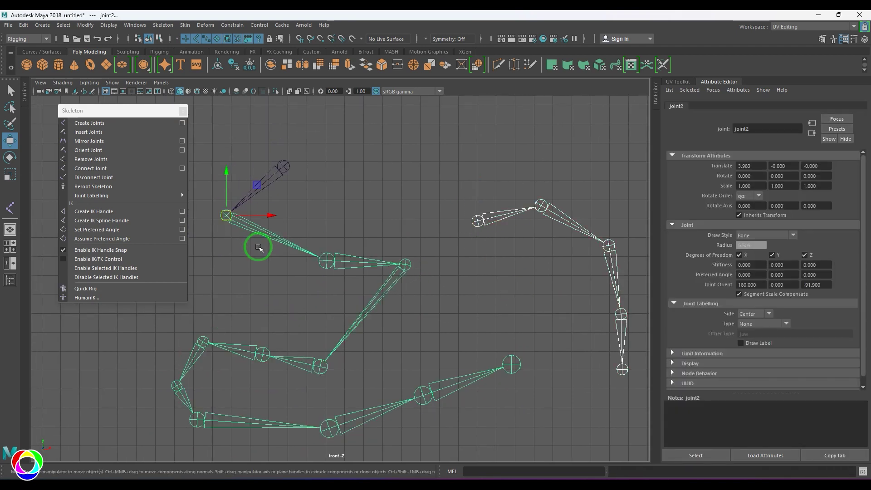
pyautogui.click(120, 169)
pyautogui.click(404, 195)
pyautogui.click(234, 218)
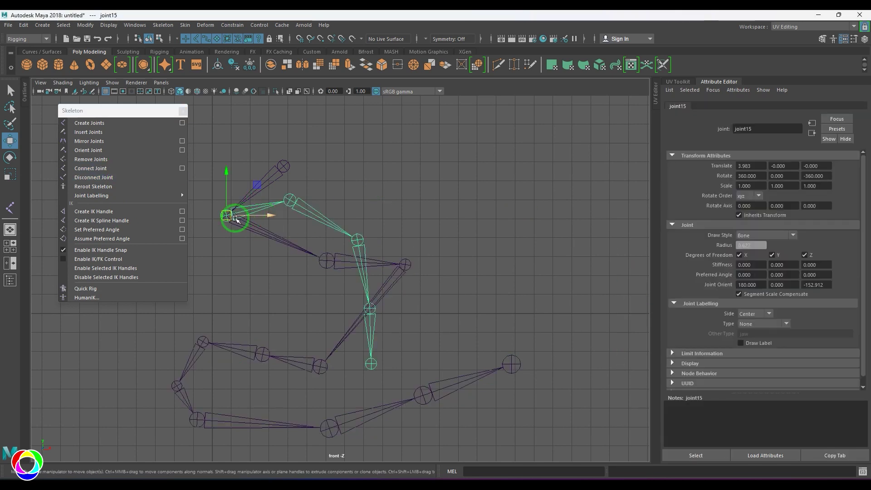
pyautogui.hotkey('ctrl', 'z')
pyautogui.hotkey('ctrl', 'z')
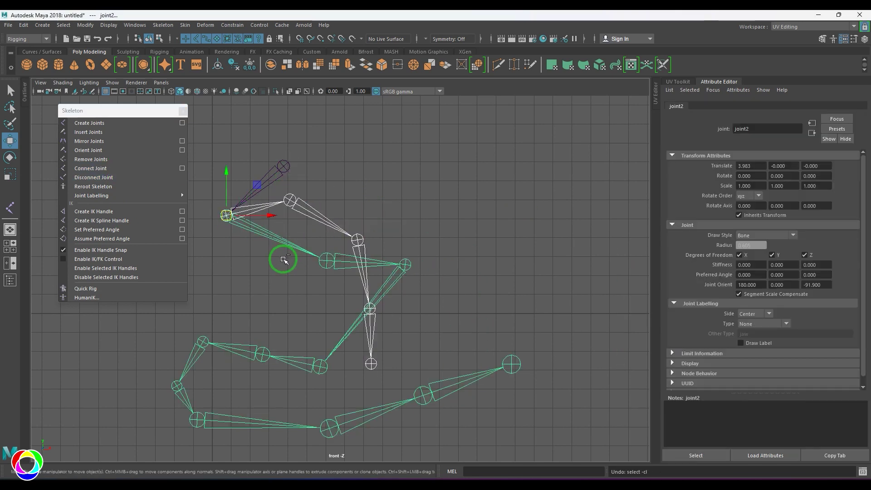
pyautogui.hotkey('ctrl', 'z')
pyautogui.hotkey('ctrl', 'z')
# Connect the second chain's root to joint4 using Connect Joint with its mode set to Parent joint
pyautogui.click(405, 265)
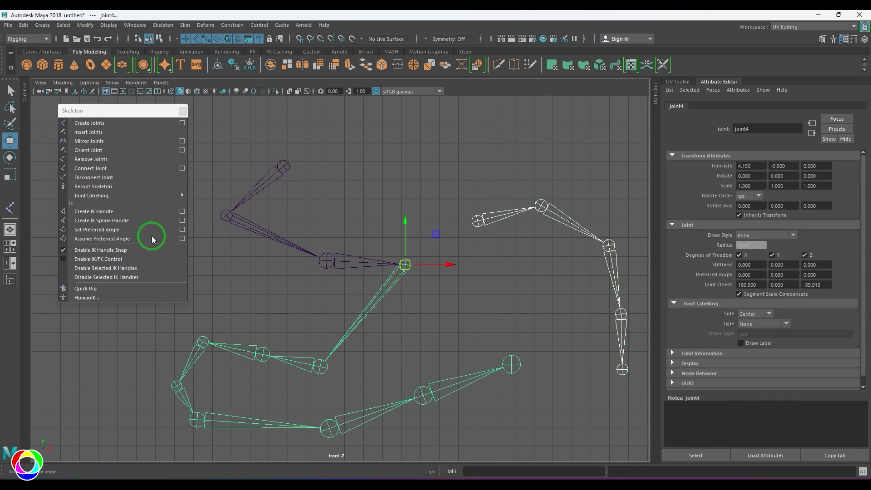
pyautogui.click(181, 169)
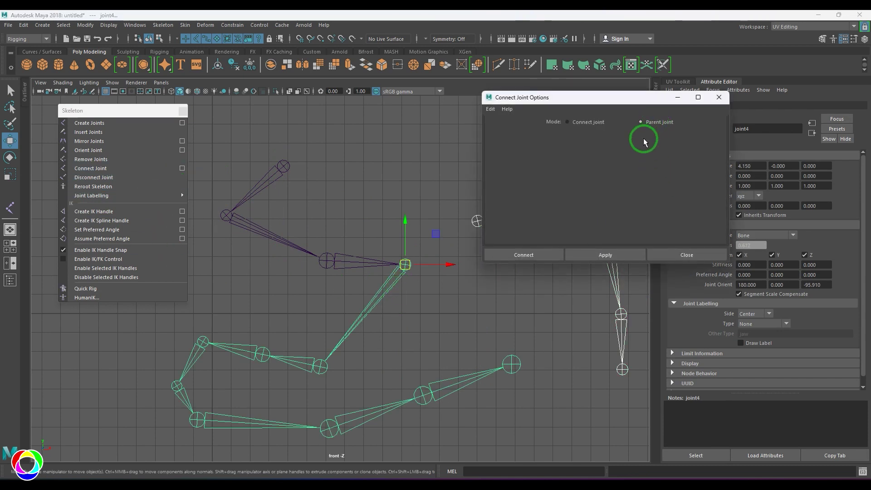
pyautogui.keyDown('alt'); pyautogui.moveTo(473, 312); pyautogui.dragTo(423, 317, button='middle'); pyautogui.keyUp('alt')
pyautogui.moveTo(548, 98); pyautogui.dragTo(637, 96)
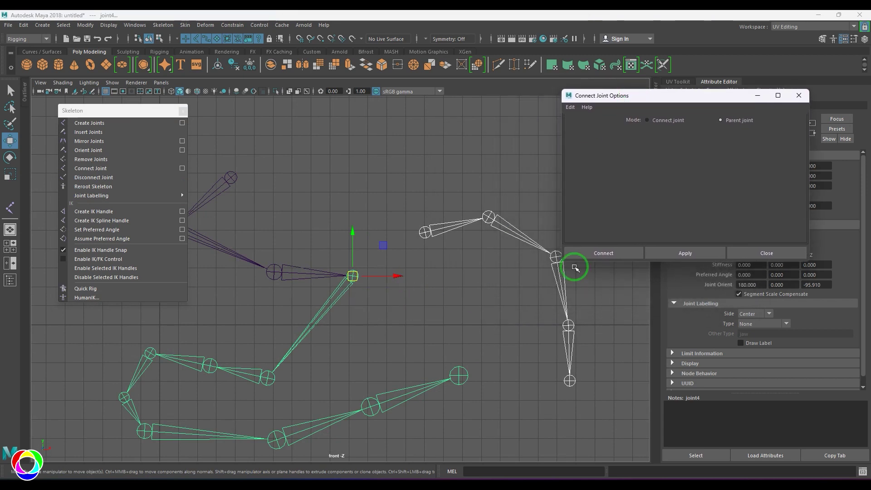
pyautogui.click(622, 246)
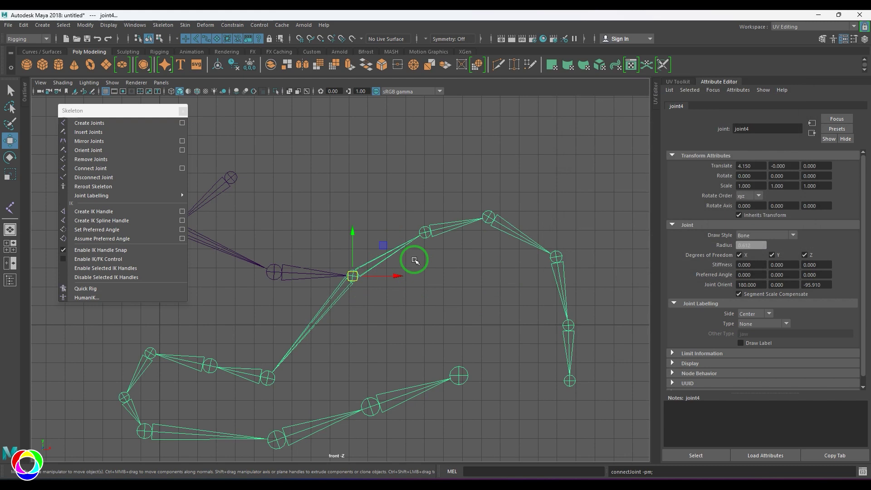
pyautogui.keyDown('alt'); pyautogui.moveTo(421, 294); pyautogui.dragTo(458, 271, button='middle'); pyautogui.keyUp('alt')
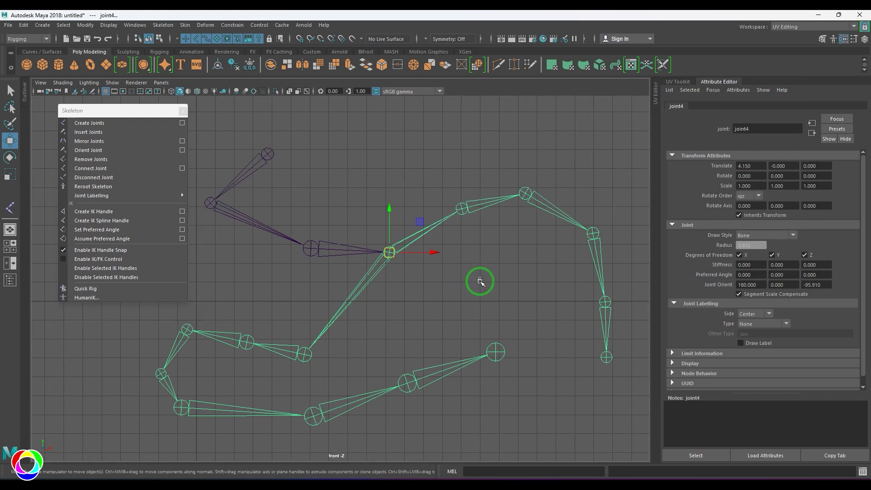
# Undo the connection, parent the second chain's root to joint4 with the Parent command, and undo that parenting
pyautogui.click(486, 169)
pyautogui.hotkey('shift', 'z')
pyautogui.hotkey('shift', 'z')
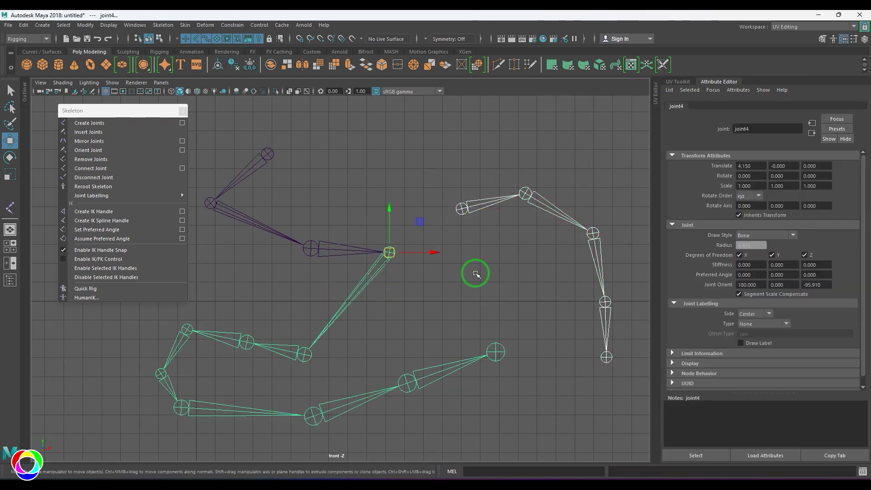
pyautogui.hotkey('ctrl', 'z')
pyautogui.hotkey('ctrl', 'z')
pyautogui.hotkey('shift', 'z')
pyautogui.hotkey('shift', 'z')
pyautogui.press('p')
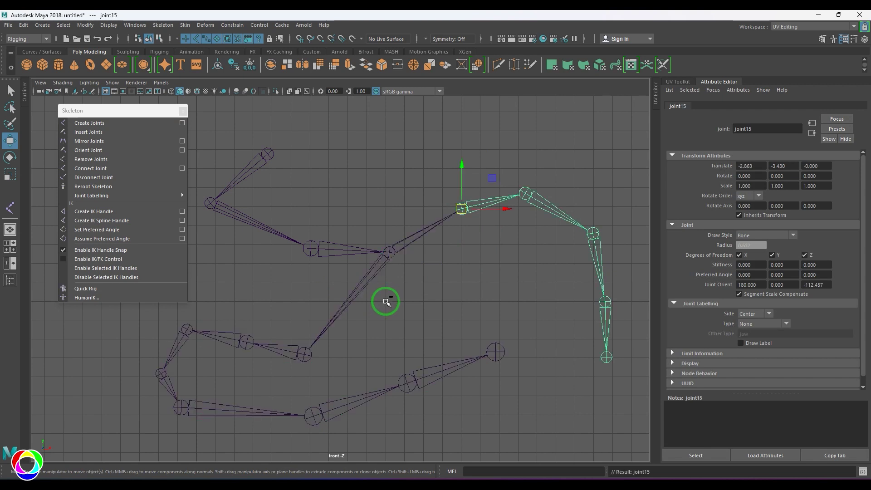
pyautogui.hotkey('ctrl', 'z')
pyautogui.hotkey('ctrl', 'z')
# Disconnect joint4 from the first chain and move it with its children down and away, to about X 7.08, Y -0.32
pyautogui.click(422, 293)
pyautogui.keyDown('alt'); pyautogui.moveTo(404, 299); pyautogui.dragTo(442, 256, button='middle'); pyautogui.keyUp('alt')
pyautogui.moveTo(387, 239); pyautogui.dragTo(442, 272)
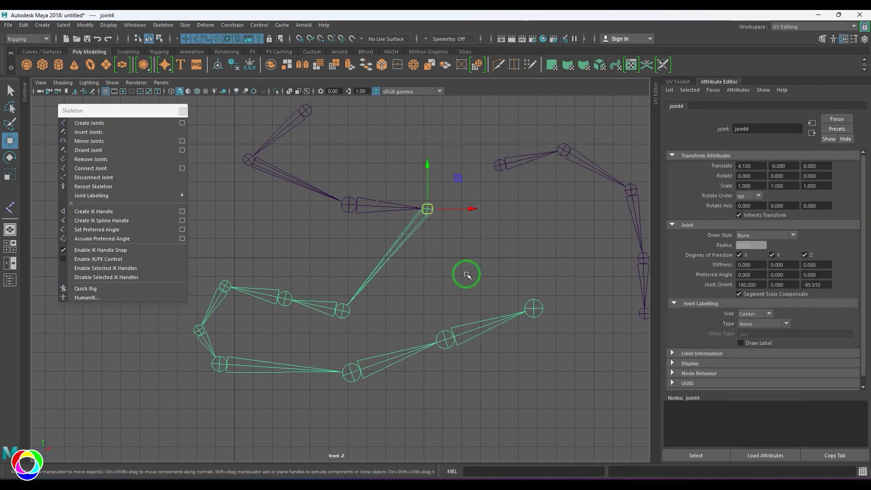
pyautogui.click(130, 177)
pyautogui.click(509, 264)
pyautogui.click(406, 241)
pyautogui.moveTo(418, 212); pyautogui.dragTo(361, 265)
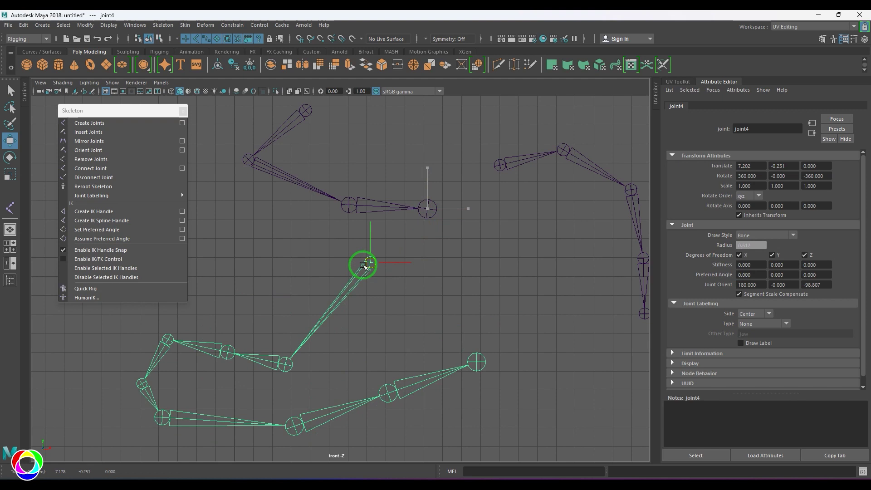
# Disconnect the lower chain at joint9 and move it away from its former parent, to about X -0.5, Y -8.9
pyautogui.keyDown('alt'); pyautogui.moveTo(315, 377); pyautogui.dragTo(335, 328, button='middle'); pyautogui.keyUp('alt')
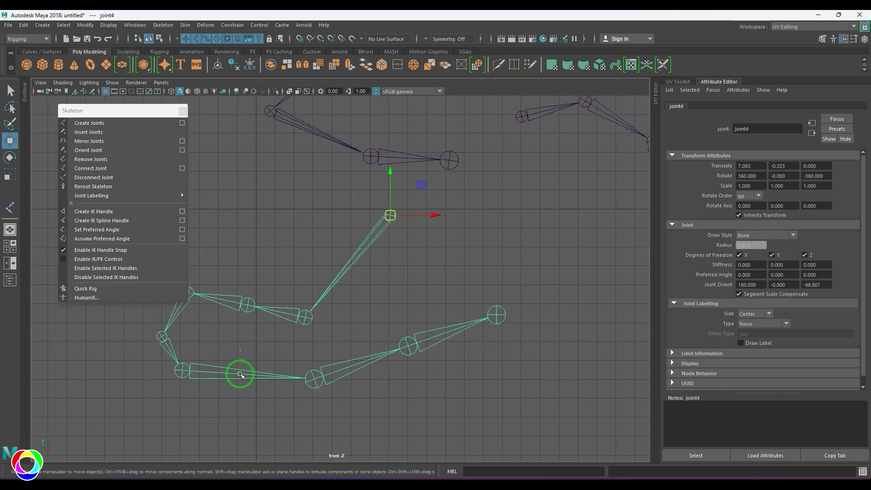
pyautogui.click(239, 374)
pyautogui.click(200, 398)
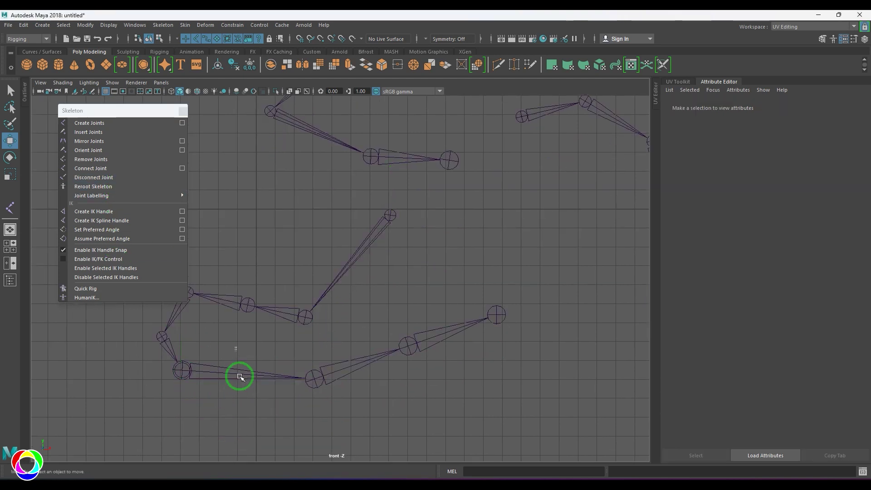
pyautogui.click(182, 371)
pyautogui.moveTo(182, 371); pyautogui.dragTo(247, 375)
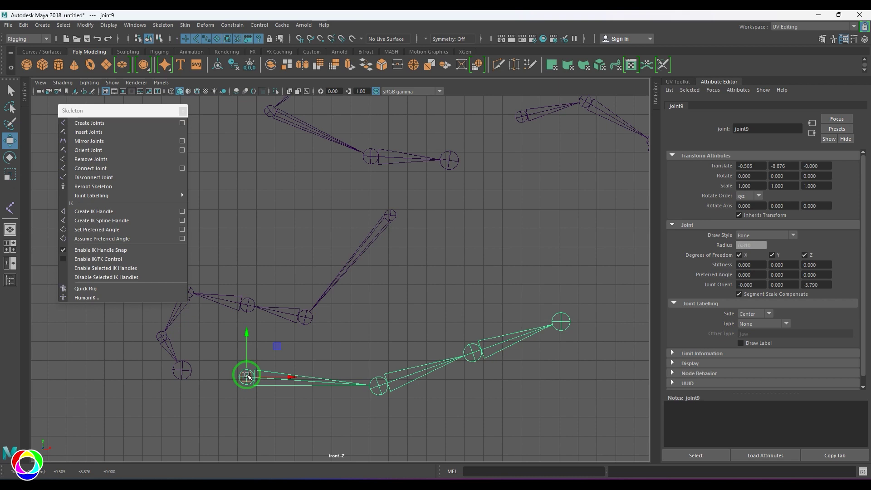
pyautogui.click(365, 322)
# Move the chain rooted at joint1 down between the other chains, to about X 15.36, Y 0.35
pyautogui.scroll(-2, 427, 307)
pyautogui.scroll(-1, 443, 266)
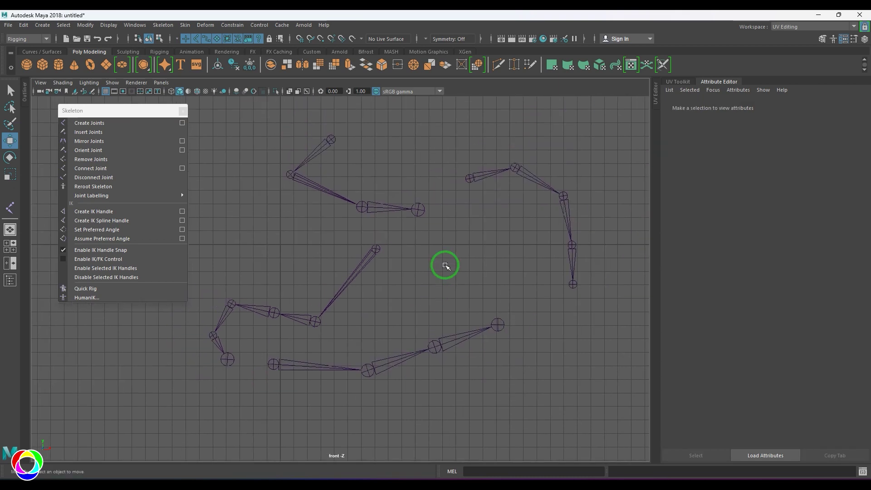
pyautogui.click(330, 139)
pyautogui.moveTo(330, 140); pyautogui.dragTo(484, 240)
# Parent the roots of the other three chains to joint1, and shift joint1 slightly to about X 14.35, Y 0.32
pyautogui.click(375, 248)
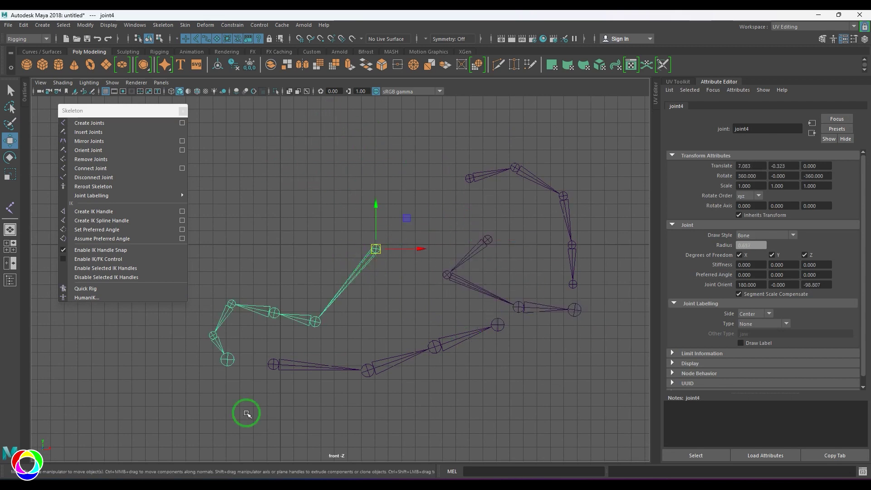
pyautogui.click(475, 251)
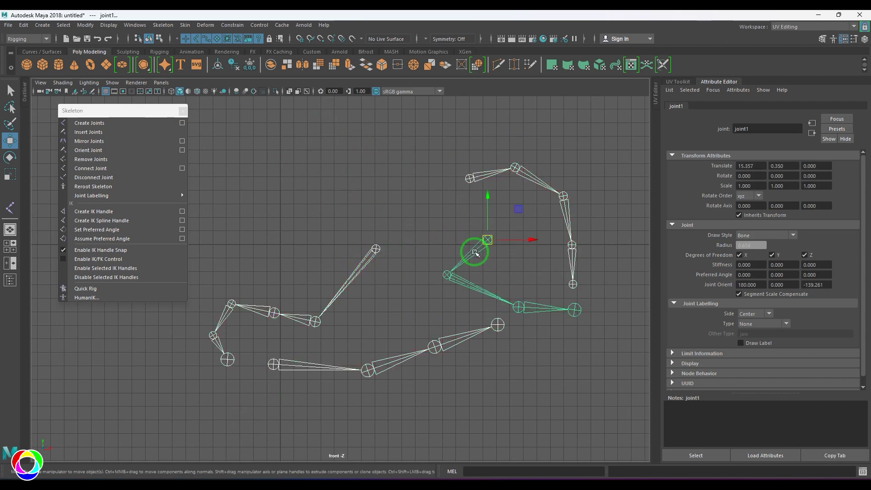
pyautogui.press('p')
pyautogui.click(513, 260)
pyautogui.click(488, 241)
pyautogui.moveTo(494, 246)
pyautogui.mouseDown()
pyautogui.moveTo(509, 202)
pyautogui.moveTo(481, 245)
pyautogui.mouseUp()
pyautogui.click(483, 251)
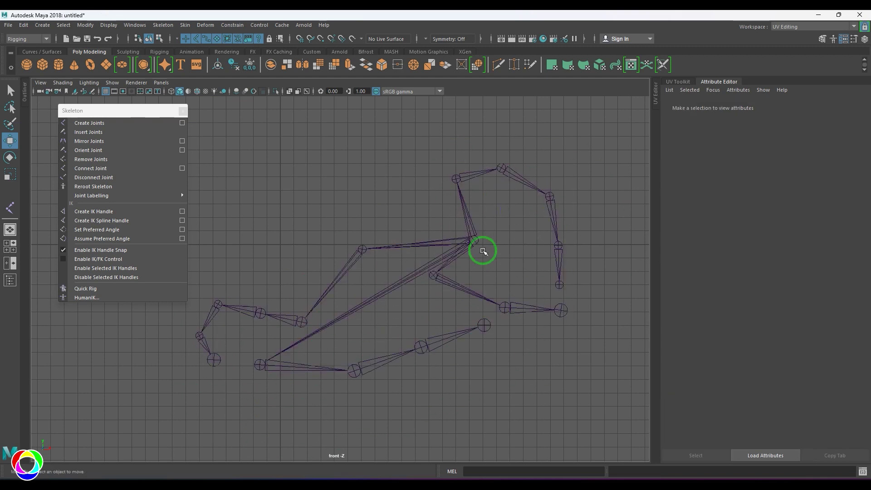
# Enlarge joint1 by setting its Radius to 2.954 in the Channel Box
pyautogui.click(482, 251)
pyautogui.click(864, 39)
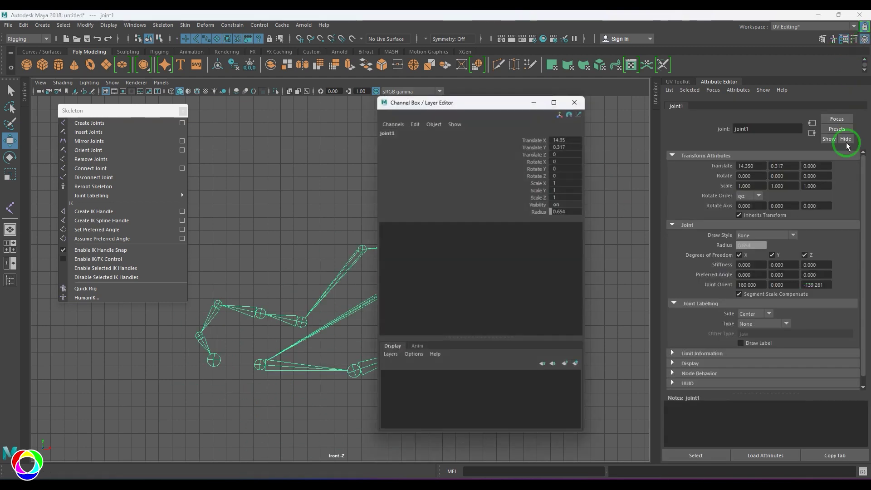
pyautogui.moveTo(524, 103); pyautogui.dragTo(792, 83)
pyautogui.click(803, 195)
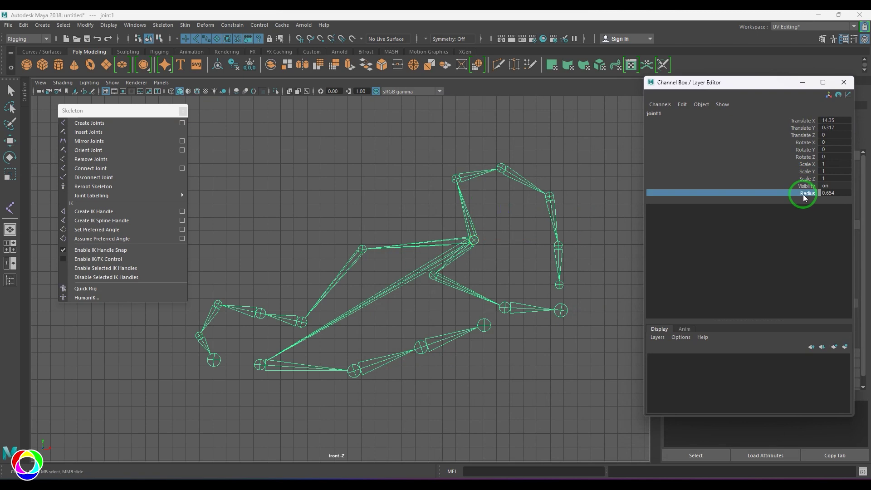
pyautogui.moveTo(498, 190); pyautogui.dragTo(544, 159, button='middle')
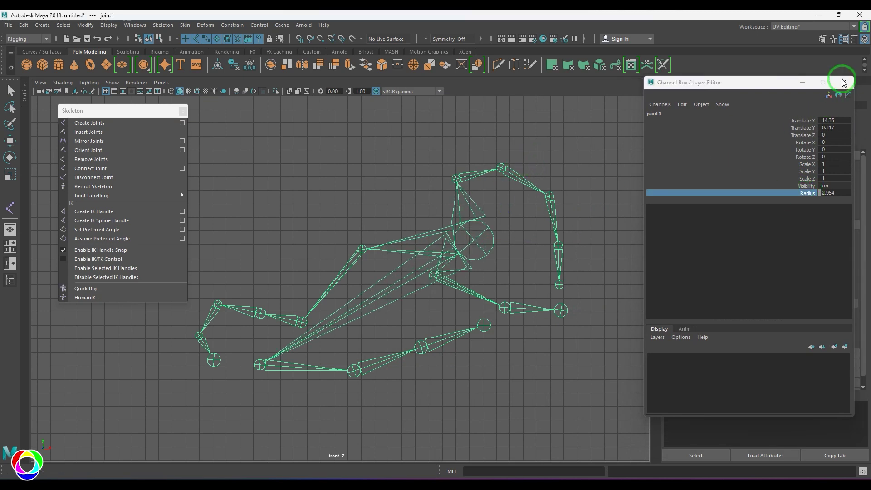
pyautogui.click(843, 82)
# Move joint2 below joint1 and joint9 to about X 10.67, Y -3.17 to pose the two lower limbs
pyautogui.click(454, 295)
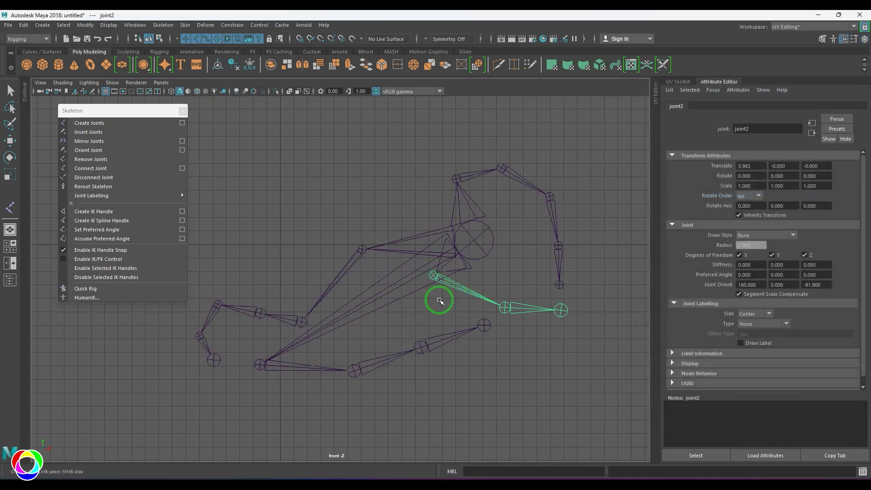
pyautogui.press('w')
pyautogui.moveTo(434, 275); pyautogui.dragTo(503, 303)
pyautogui.click(260, 365)
pyautogui.moveTo(260, 365); pyautogui.dragTo(466, 372)
# Rotate joint9 about -104 degrees around Z so that its chain points downward like a leg
pyautogui.press('e')
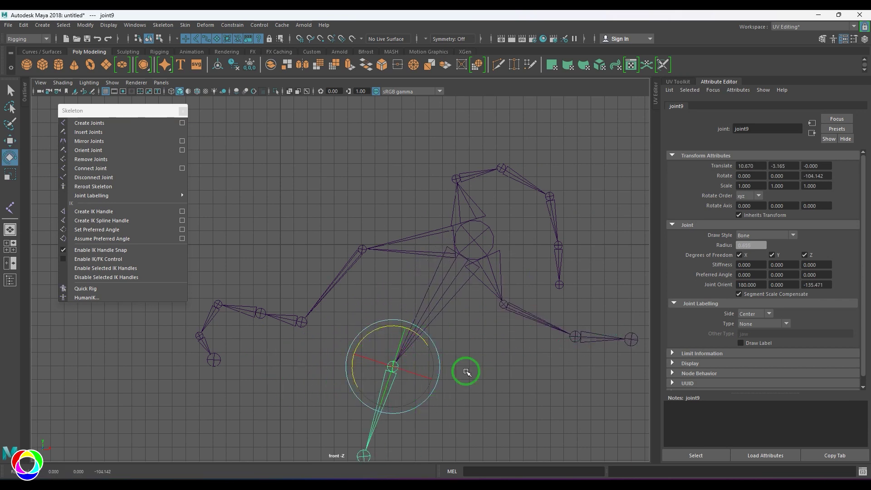
pyautogui.keyDown('alt'); pyautogui.moveTo(466, 372); pyautogui.dragTo(458, 295, button='middle'); pyautogui.keyUp('alt')
pyautogui.scroll(-1, 535, 358)
pyautogui.click(535, 358)
pyautogui.scroll(-2, 482, 336)
pyautogui.keyDown('alt'); pyautogui.moveTo(482, 336); pyautogui.dragTo(482, 362, button='middle'); pyautogui.keyUp('alt')
pyautogui.scroll(1, 426, 238)
# Show the Outliner, move the Skeleton menu clear of it, and expand the full hierarchy under joint1
pyautogui.click(436, 221)
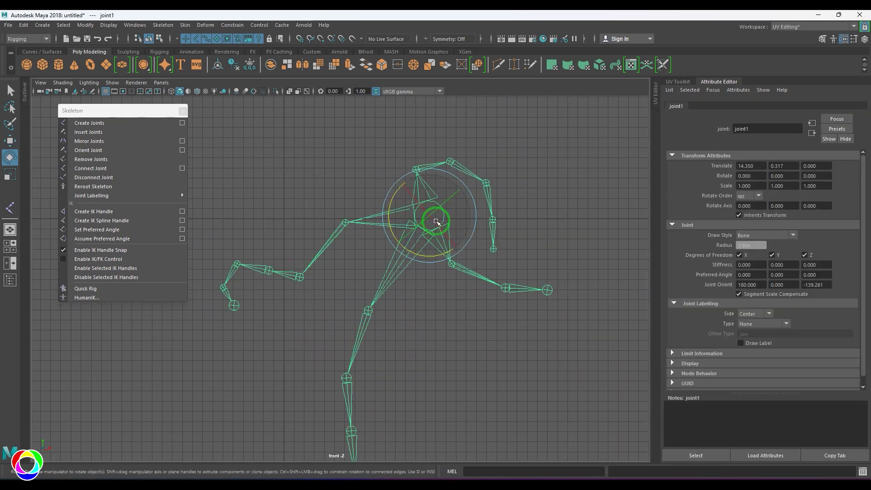
pyautogui.press('w')
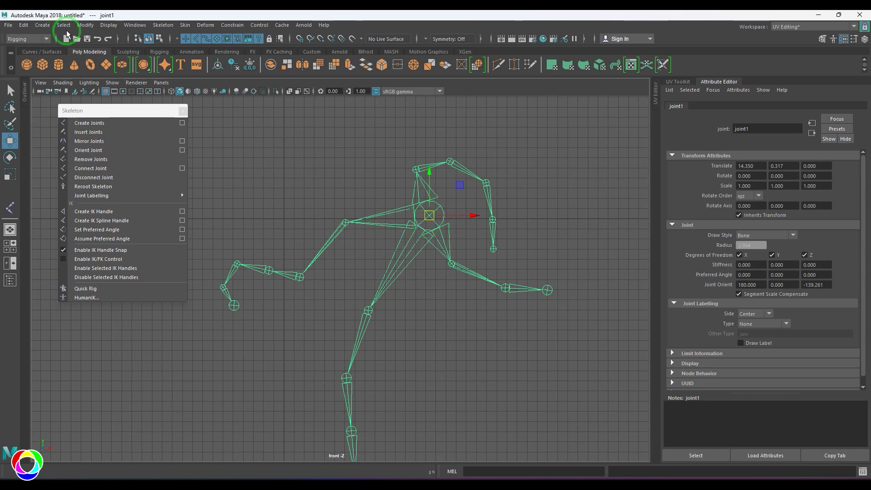
pyautogui.click(134, 25)
pyautogui.click(160, 126)
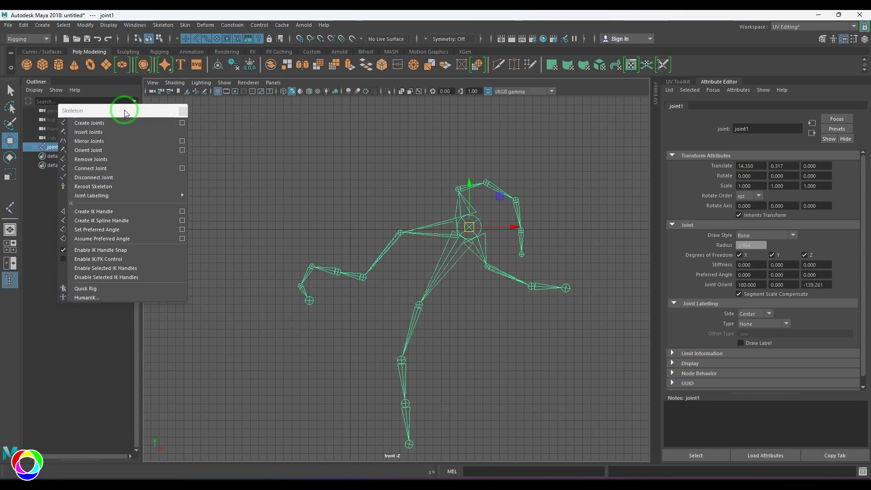
pyautogui.moveTo(124, 110); pyautogui.dragTo(223, 114)
pyautogui.keyDown('shift'); pyautogui.click(34, 147); pyautogui.keyUp('shift')
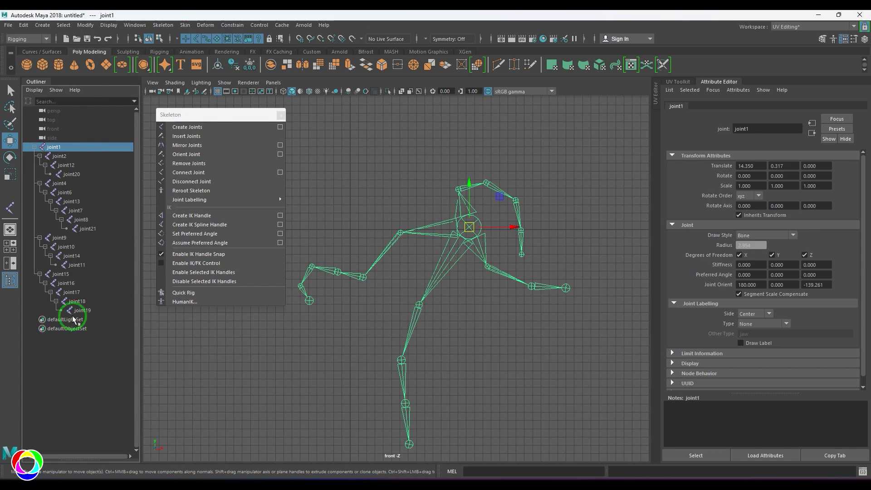
pyautogui.click(449, 202)
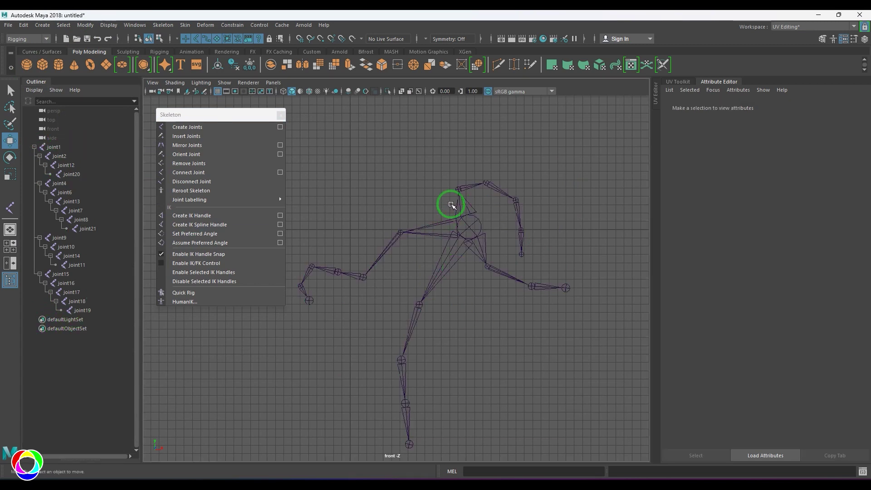
pyautogui.click(469, 227)
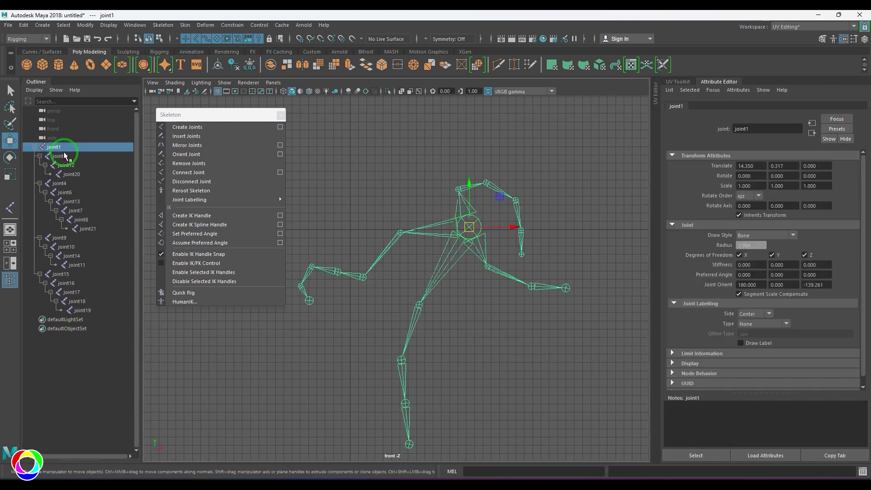
pyautogui.moveTo(58, 169)
pyautogui.mouseDown(button='middle')
pyautogui.moveTo(67, 286)
pyautogui.moveTo(53, 184)
pyautogui.mouseUp(button='middle')
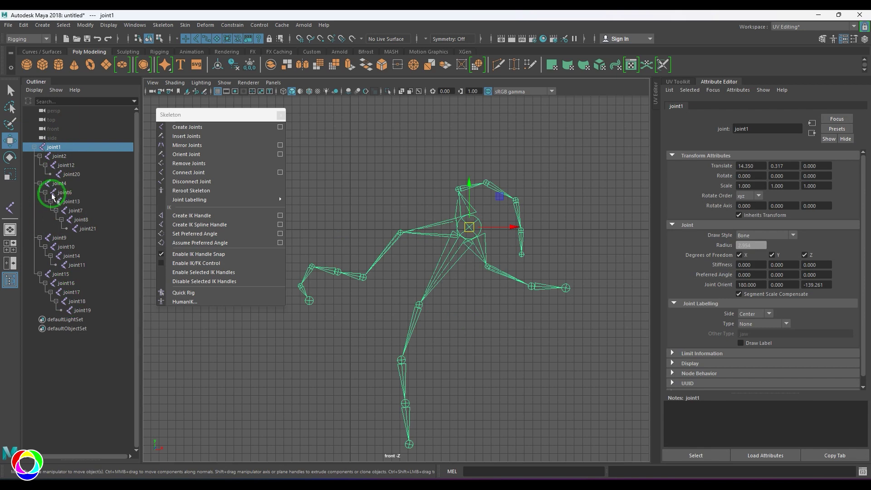
# Reroot the skeleton at joint11, the leg's end joint, and expand the new hierarchy in the Outliner
pyautogui.click(511, 336)
pyautogui.keyDown('alt'); pyautogui.moveTo(475, 344); pyautogui.dragTo(478, 302, button='middle'); pyautogui.keyUp('alt')
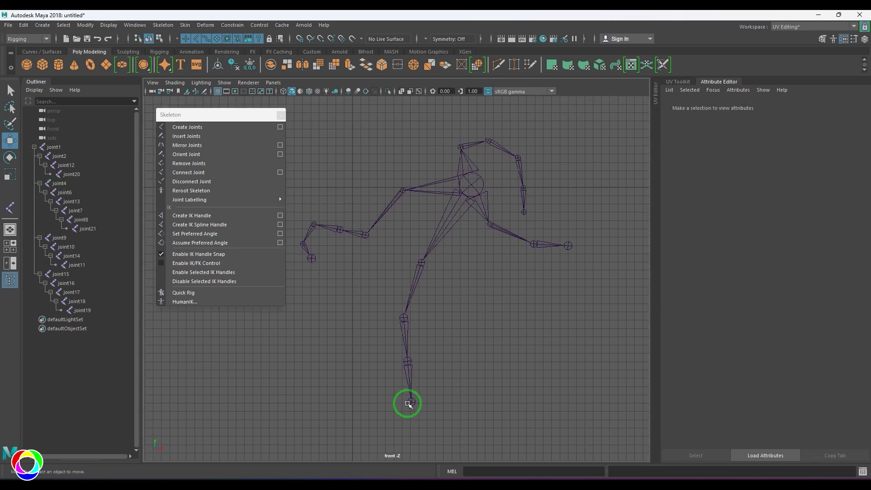
pyautogui.click(408, 403)
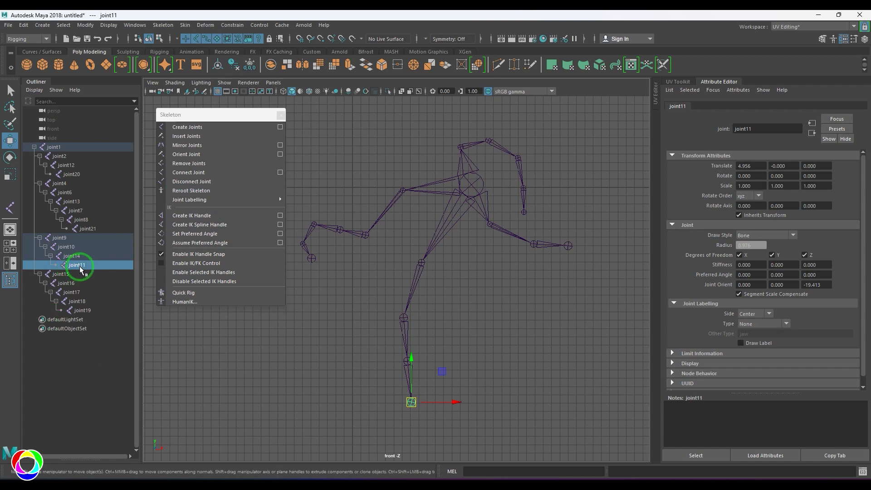
pyautogui.click(202, 190)
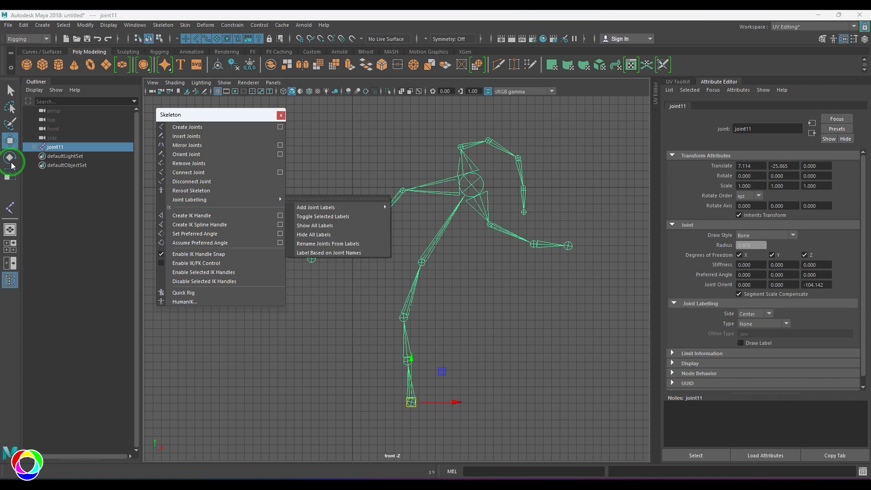
pyautogui.click(32, 160)
pyautogui.keyDown('shift'); pyautogui.click(34, 147); pyautogui.keyUp('shift')
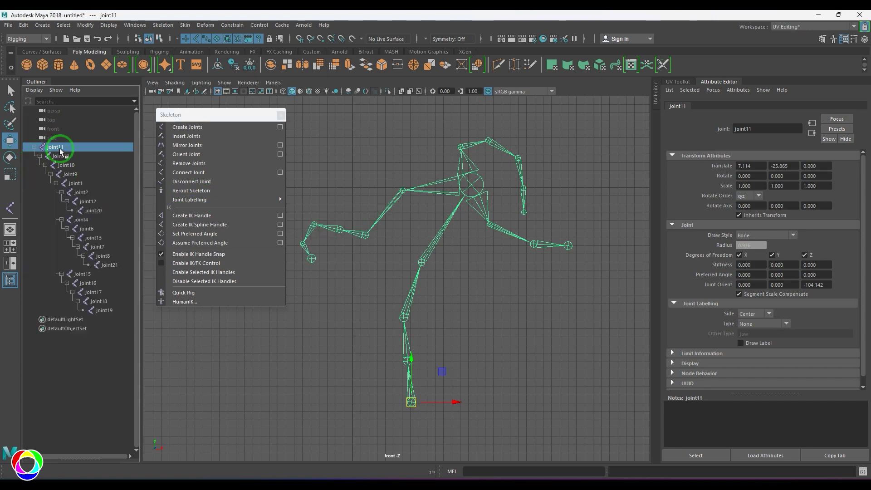
# Test the new root by moving joint11 with the whole skeleton, and undo the move
pyautogui.click(474, 391)
pyautogui.click(411, 402)
pyautogui.moveTo(412, 403); pyautogui.dragTo(450, 370)
pyautogui.hotkey('ctrl', 'z')
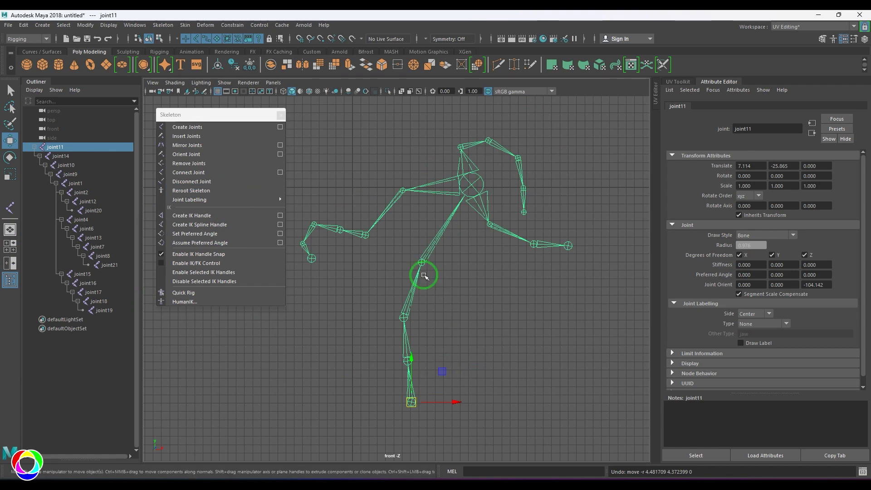
# Reroot the skeleton at joint6, the child of joint4 in the arm-like chain
pyautogui.click(482, 189)
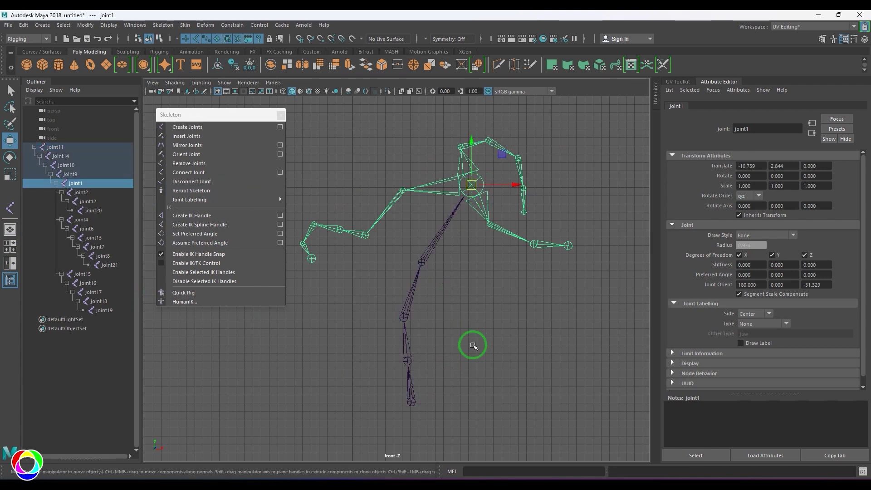
pyautogui.click(472, 346)
pyautogui.click(412, 402)
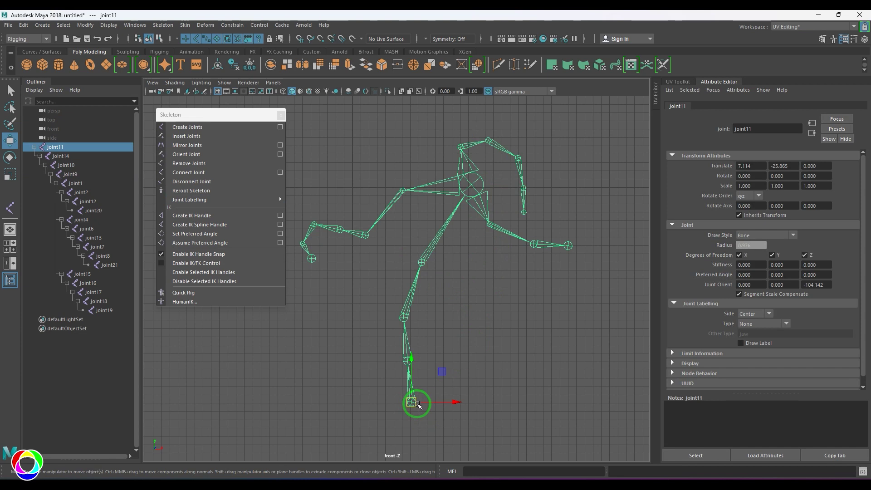
pyautogui.click(365, 236)
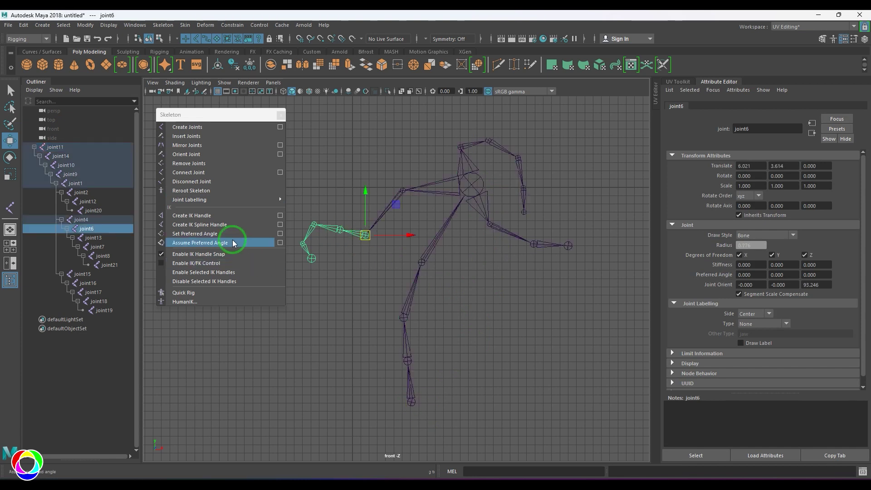
pyautogui.click(228, 188)
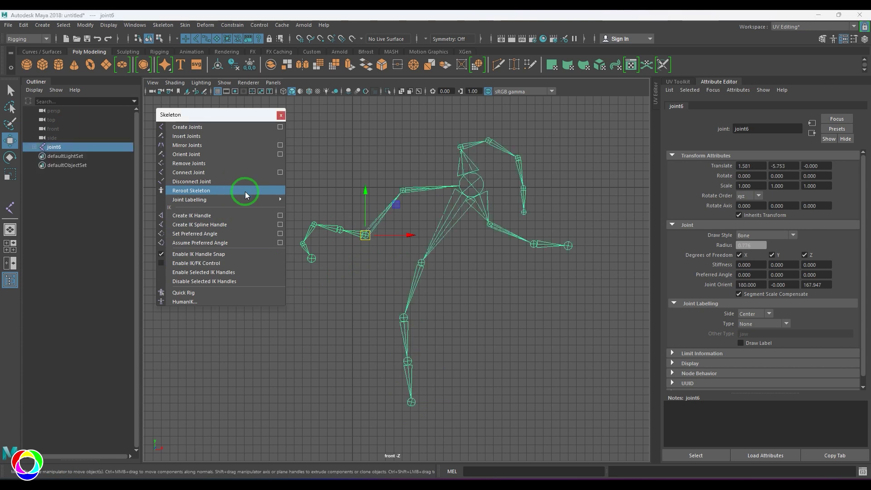